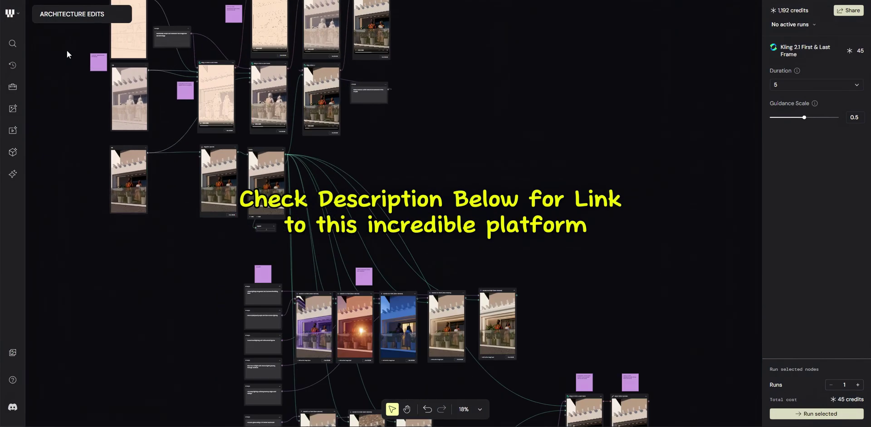
Zoom in and pan over the line sketch, its prompt, and the grey and coloured Enscape balcony renders.
{"action": "scroll", "coordinate": [66, 51], "scroll_direction": "up", "scroll_amount": 3}
{"action": "scroll", "coordinate": [81, 57], "scroll_direction": "up", "scroll_amount": 2}
{"action": "scroll", "coordinate": [103, 63], "scroll_direction": "up", "scroll_amount": 1}
{"action": "scroll", "coordinate": [129, 49], "scroll_direction": "up", "scroll_amount": 5}
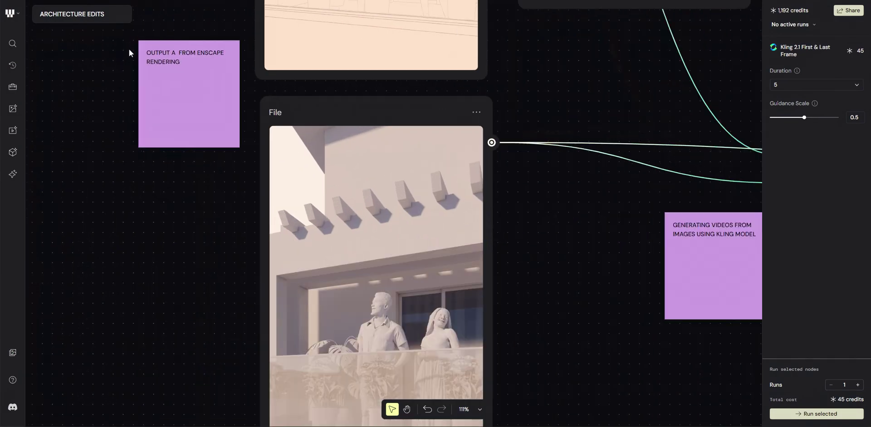
{"action": "scroll", "coordinate": [136, 42], "scroll_direction": "up", "scroll_amount": 2}
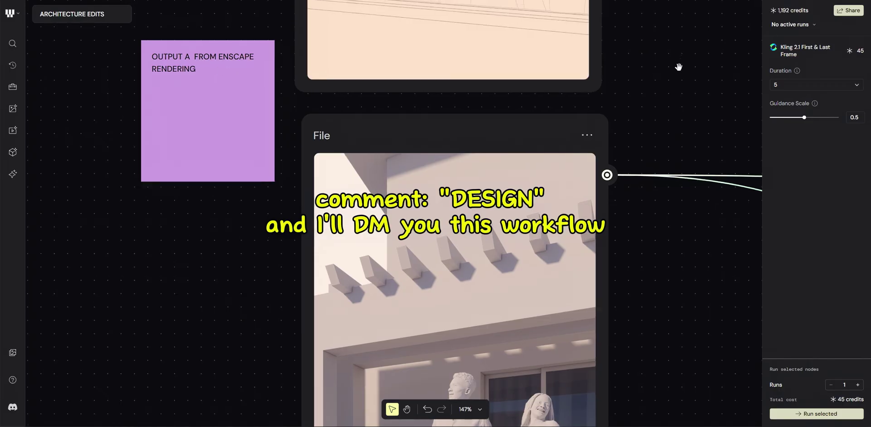
{"action": "left_click_drag", "start_coordinate": [678, 67], "coordinate": [665, 390]}
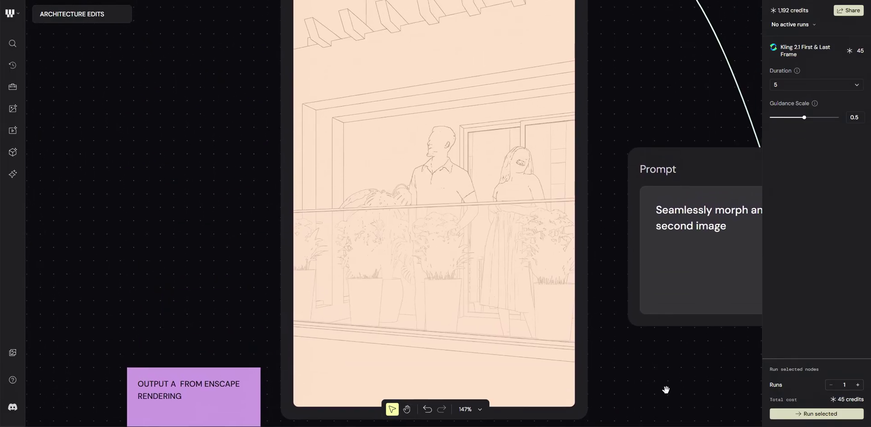
{"action": "left_click_drag", "start_coordinate": [612, 373], "coordinate": [616, 236]}
{"action": "mouse_move", "coordinate": [614, 402]}
{"action": "left_mouse_down"}
{"action": "mouse_move", "coordinate": [636, 92]}
{"action": "mouse_move", "coordinate": [632, 6]}
{"action": "left_mouse_up"}
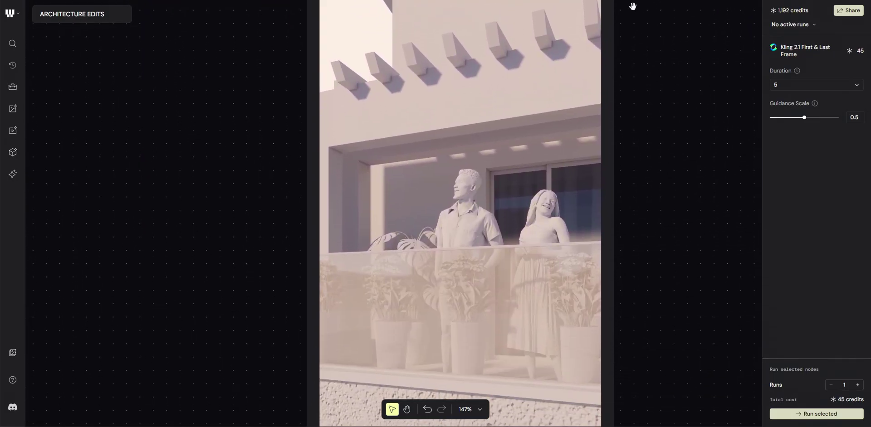
{"action": "left_click_drag", "start_coordinate": [643, 418], "coordinate": [621, 0]}
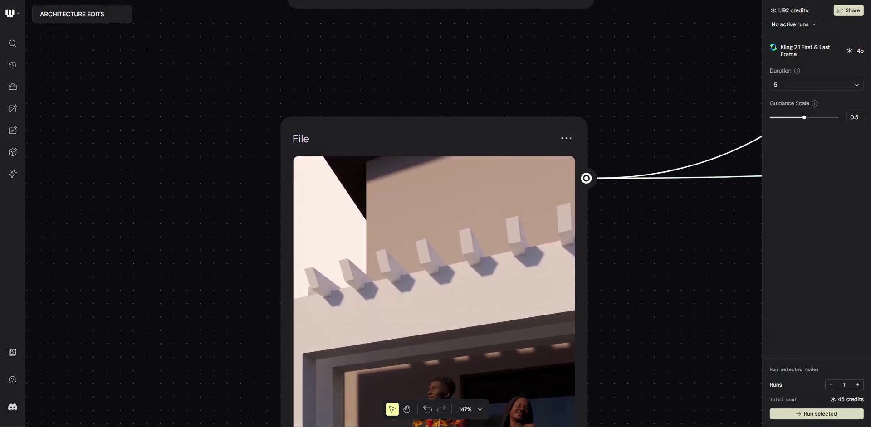
{"action": "left_click_drag", "start_coordinate": [642, 307], "coordinate": [645, 109]}
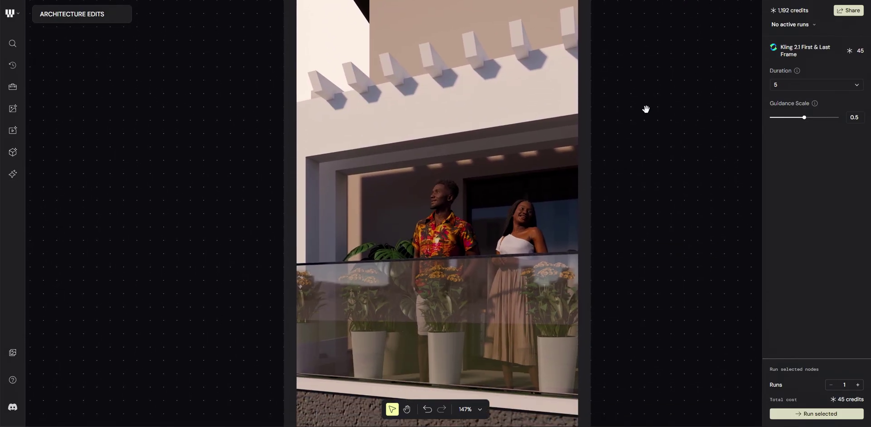
Move past the prompt and Magnific Upscale branch to the first Kling balcony videos.
{"action": "scroll", "coordinate": [620, 226], "scroll_direction": "down", "scroll_amount": 3}
{"action": "scroll", "coordinate": [529, 297], "scroll_direction": "down", "scroll_amount": 2}
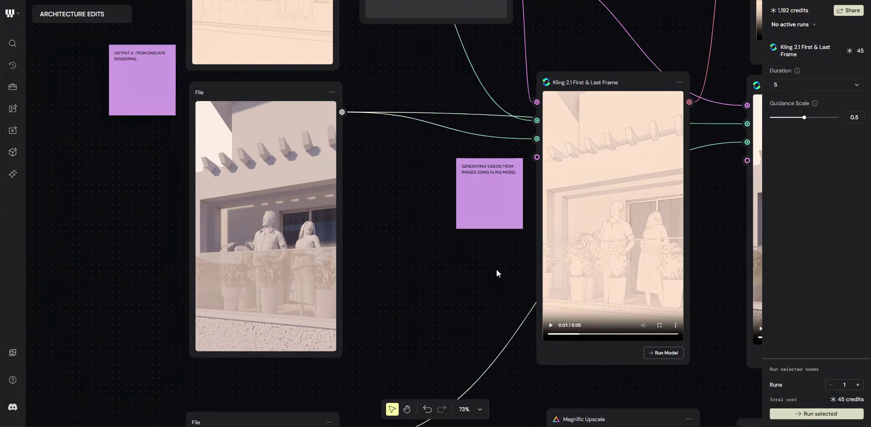
{"action": "scroll", "coordinate": [498, 272], "scroll_direction": "down", "scroll_amount": 1}
{"action": "scroll", "coordinate": [452, 286], "scroll_direction": "up", "scroll_amount": 5}
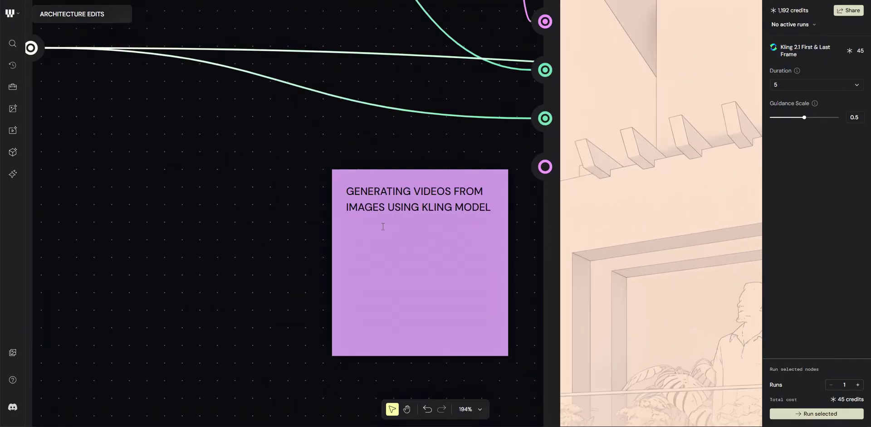
{"action": "scroll", "coordinate": [382, 226], "scroll_direction": "down", "scroll_amount": 3}
{"action": "scroll", "coordinate": [383, 226], "scroll_direction": "down", "scroll_amount": 2}
{"action": "mouse_move", "coordinate": [346, 245]}
{"action": "left_mouse_down"}
{"action": "mouse_move", "coordinate": [403, 250]}
{"action": "mouse_move", "coordinate": [463, 370]}
{"action": "left_mouse_up"}
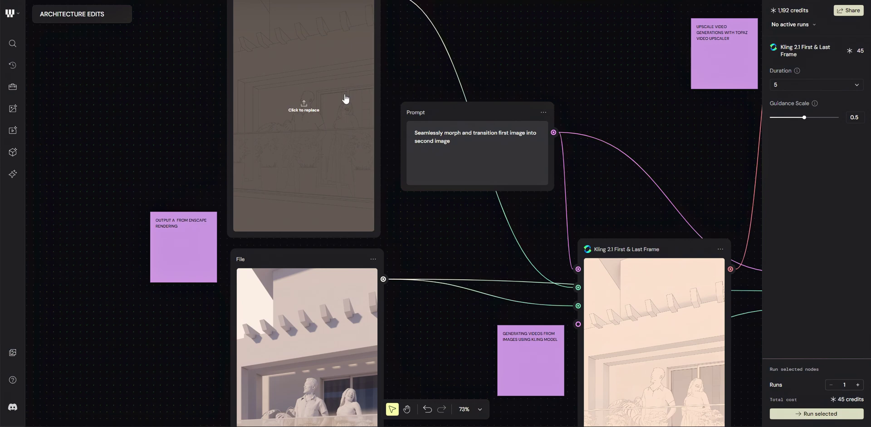
{"action": "left_click_drag", "start_coordinate": [451, 313], "coordinate": [408, 87]}
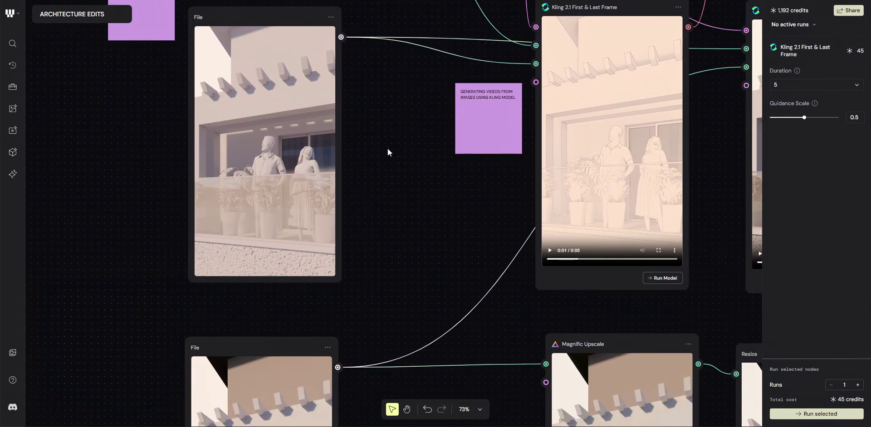
{"action": "mouse_move", "coordinate": [434, 216]}
{"action": "left_mouse_down"}
{"action": "mouse_move", "coordinate": [288, 249]}
{"action": "mouse_move", "coordinate": [235, 250]}
{"action": "left_mouse_up"}
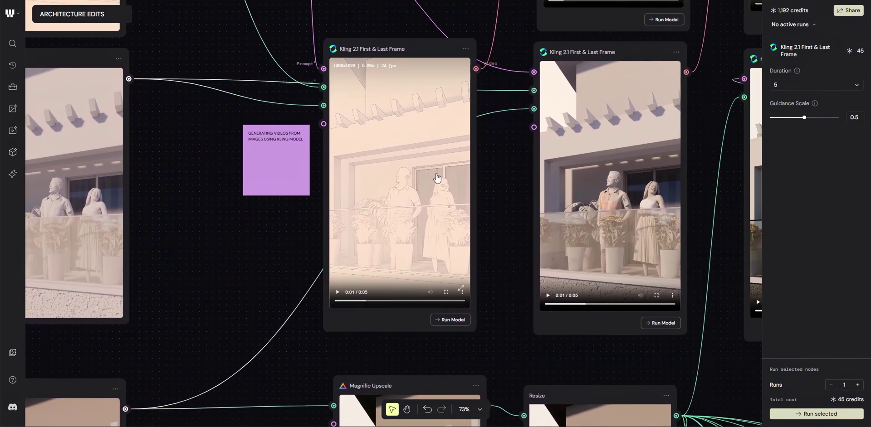
{"action": "scroll", "coordinate": [428, 231], "scroll_direction": "up", "scroll_amount": 3}
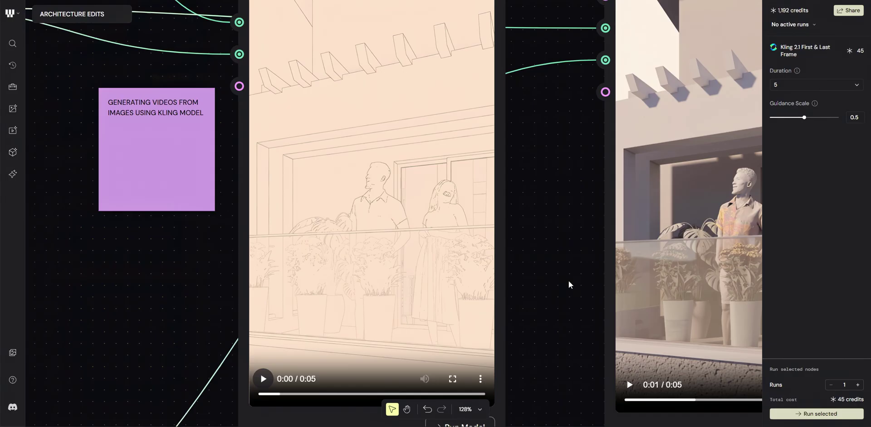
{"action": "mouse_move", "coordinate": [569, 282]}
{"action": "left_mouse_down"}
{"action": "mouse_move", "coordinate": [398, 272]}
{"action": "mouse_move", "coordinate": [289, 286]}
{"action": "left_mouse_up"}
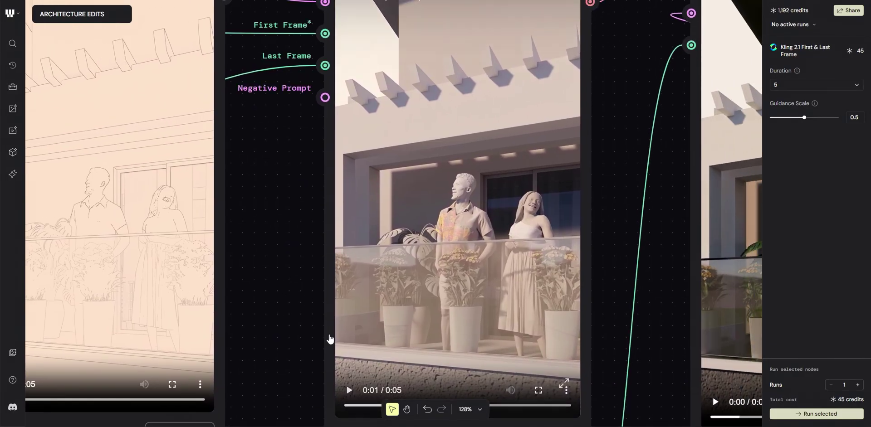
Zoom around the Kling videos and bring the third upscaled video into view.
{"action": "scroll", "coordinate": [330, 339], "scroll_direction": "right", "scroll_amount": 2}
{"action": "scroll", "coordinate": [329, 339], "scroll_direction": "down", "scroll_amount": 1}
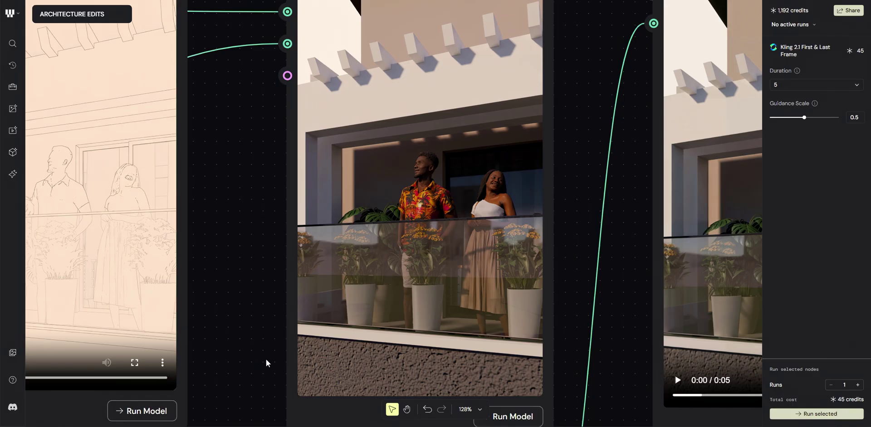
{"action": "scroll", "coordinate": [288, 365], "scroll_direction": "down", "scroll_amount": 5}
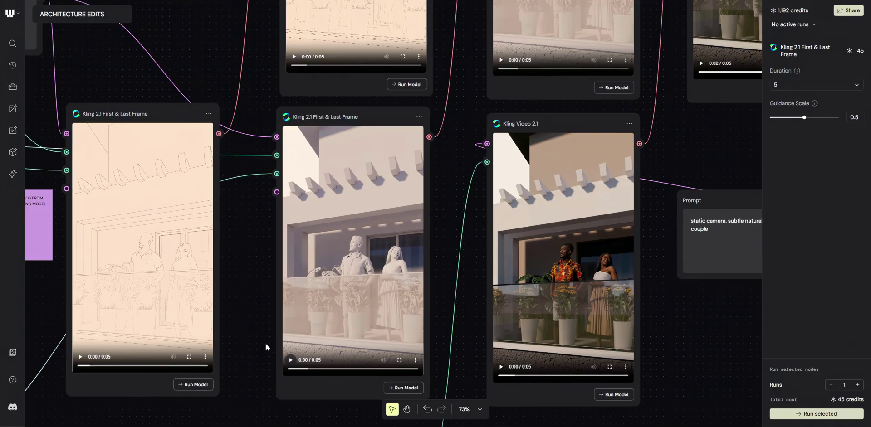
{"action": "scroll", "coordinate": [266, 344], "scroll_direction": "down", "scroll_amount": 2}
{"action": "scroll", "coordinate": [226, 159], "scroll_direction": "up", "scroll_amount": 3}
{"action": "scroll", "coordinate": [226, 158], "scroll_direction": "up", "scroll_amount": 3}
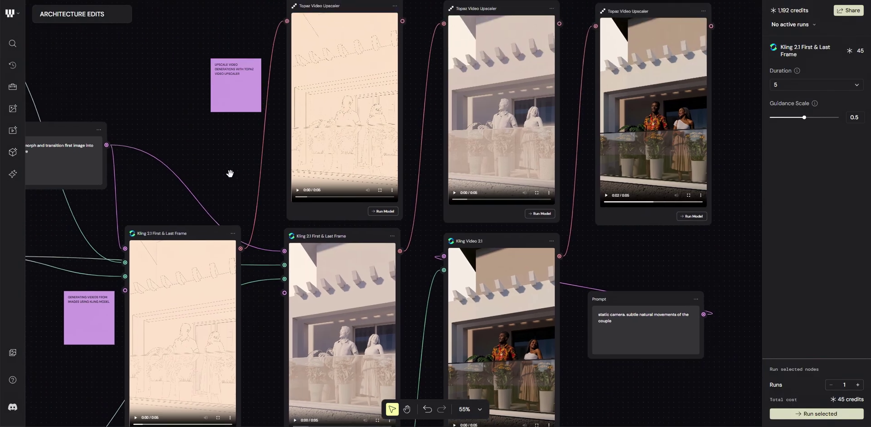
{"action": "scroll", "coordinate": [231, 181], "scroll_direction": "up", "scroll_amount": 2}
{"action": "scroll", "coordinate": [200, 120], "scroll_direction": "up", "scroll_amount": 5}
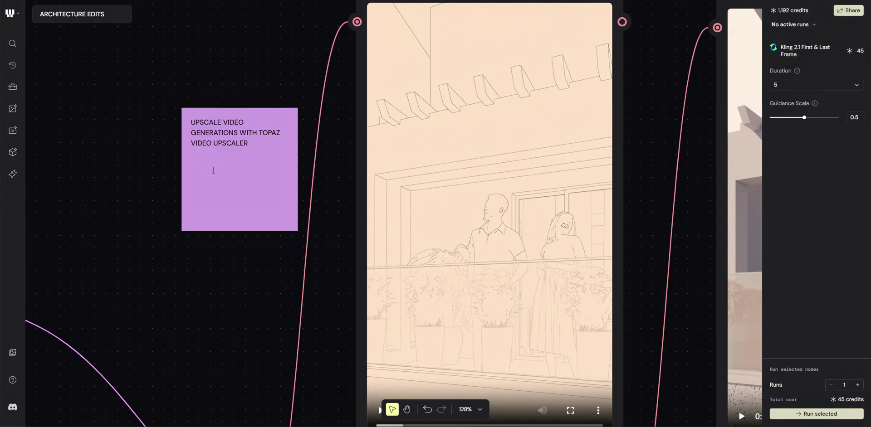
{"action": "scroll", "coordinate": [190, 193], "scroll_direction": "down", "scroll_amount": 2}
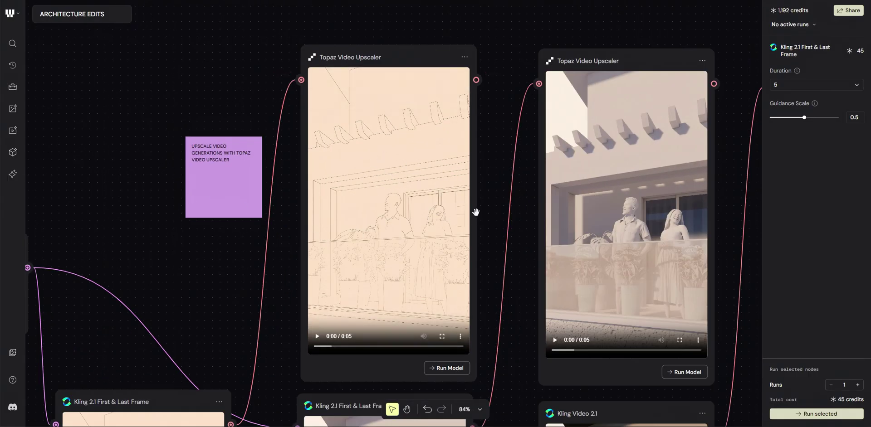
{"action": "mouse_move", "coordinate": [475, 212]}
{"action": "left_mouse_down"}
{"action": "mouse_move", "coordinate": [350, 198]}
{"action": "mouse_move", "coordinate": [231, 203]}
{"action": "left_mouse_up"}
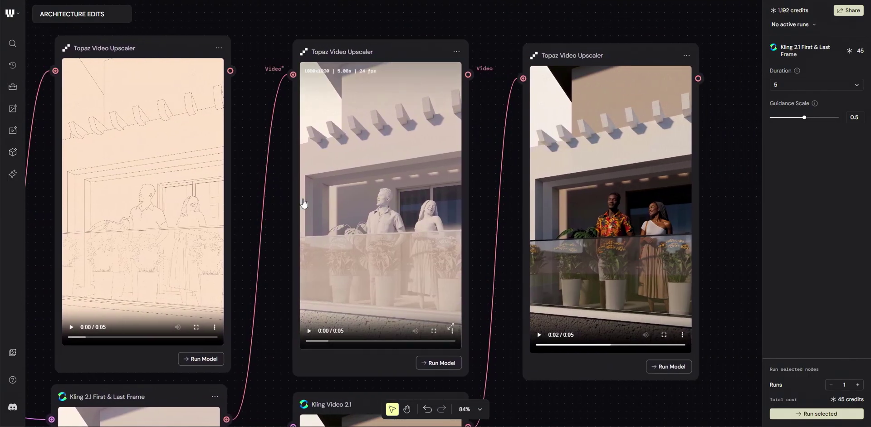
Zoom out from the Topaz Video Upscaler nodes to show the whole graph at about 27%.
{"action": "scroll", "coordinate": [304, 203], "scroll_direction": "down", "scroll_amount": 3}
{"action": "scroll", "coordinate": [469, 263], "scroll_direction": "down", "scroll_amount": 2}
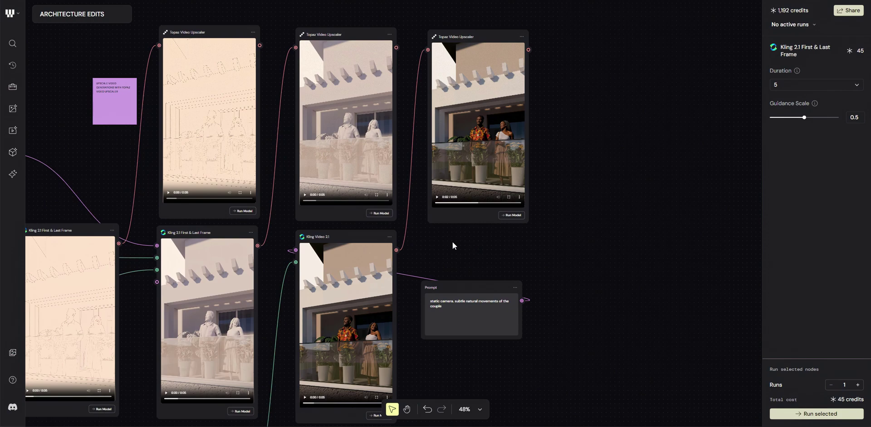
{"action": "scroll", "coordinate": [464, 309], "scroll_direction": "up", "scroll_amount": 3}
{"action": "scroll", "coordinate": [374, 319], "scroll_direction": "up", "scroll_amount": 2}
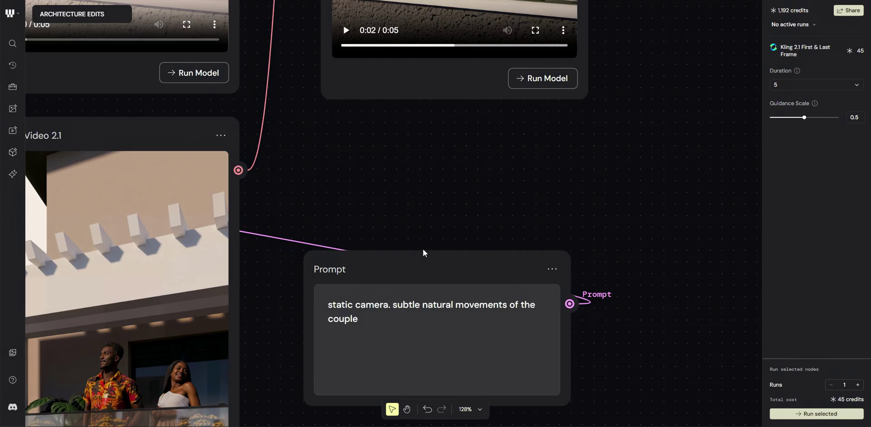
{"action": "scroll", "coordinate": [422, 249], "scroll_direction": "down", "scroll_amount": 2}
{"action": "scroll", "coordinate": [461, 202], "scroll_direction": "up", "scroll_amount": 2}
{"action": "scroll", "coordinate": [455, 248], "scroll_direction": "up", "scroll_amount": 5}
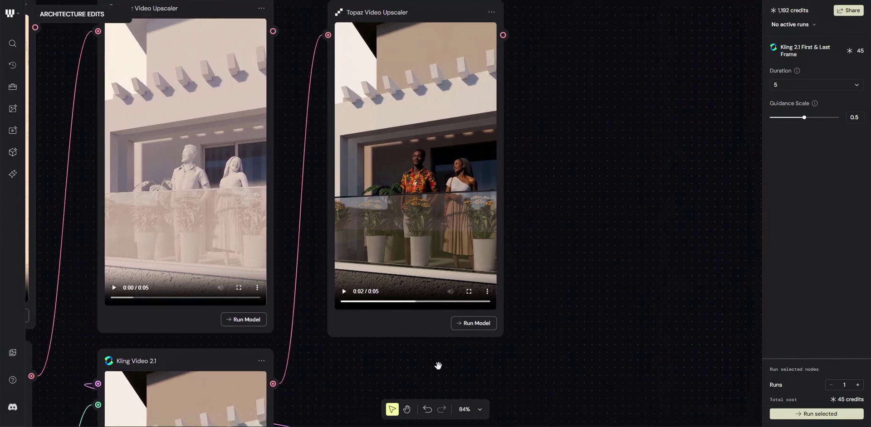
{"action": "scroll", "coordinate": [509, 268], "scroll_direction": "up", "scroll_amount": 1}
{"action": "scroll", "coordinate": [557, 256], "scroll_direction": "up", "scroll_amount": 2}
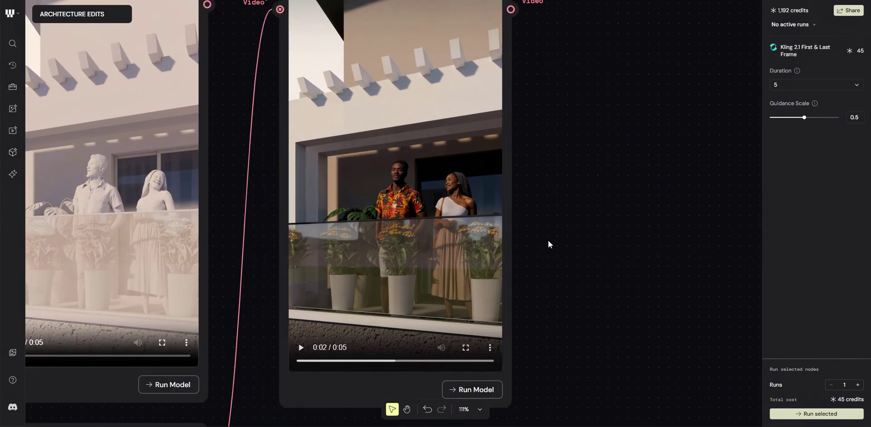
{"action": "scroll", "coordinate": [550, 245], "scroll_direction": "up", "scroll_amount": 2}
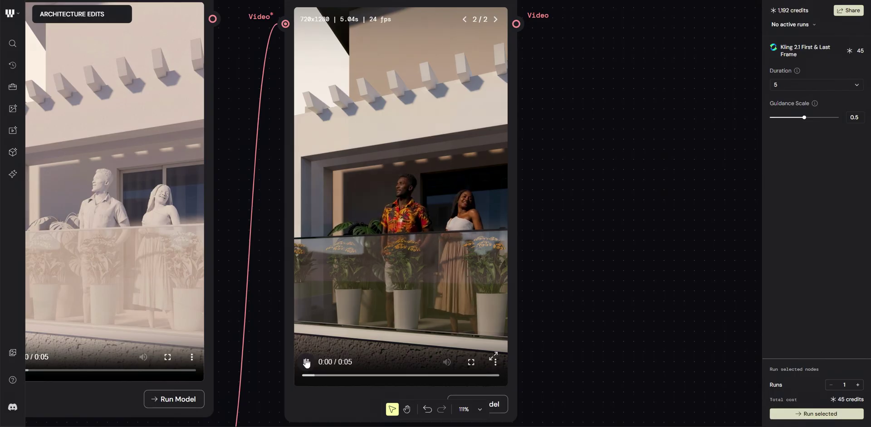
{"action": "scroll", "coordinate": [325, 358], "scroll_direction": "down", "scroll_amount": 10}
Zoom into the 'Create variations' sticky note and its lighting Prompt nodes.
{"action": "scroll", "coordinate": [321, 179], "scroll_direction": "down", "scroll_amount": 5}
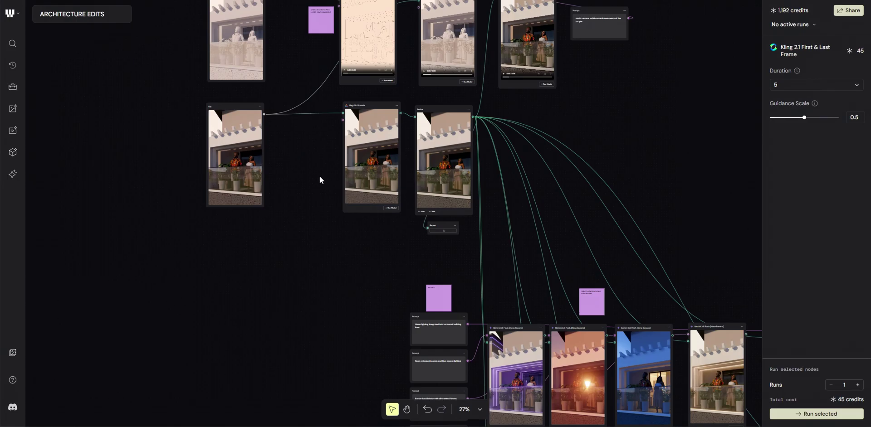
{"action": "scroll", "coordinate": [422, 291], "scroll_direction": "up", "scroll_amount": 15}
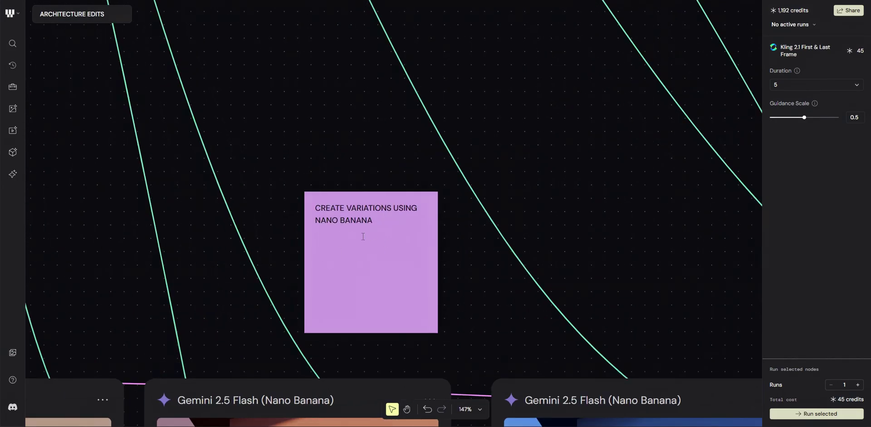
{"action": "scroll", "coordinate": [363, 236], "scroll_direction": "down", "scroll_amount": 3}
{"action": "scroll", "coordinate": [304, 246], "scroll_direction": "down", "scroll_amount": 3}
{"action": "scroll", "coordinate": [235, 251], "scroll_direction": "left", "scroll_amount": 5}
{"action": "scroll", "coordinate": [261, 214], "scroll_direction": "up", "scroll_amount": 5}
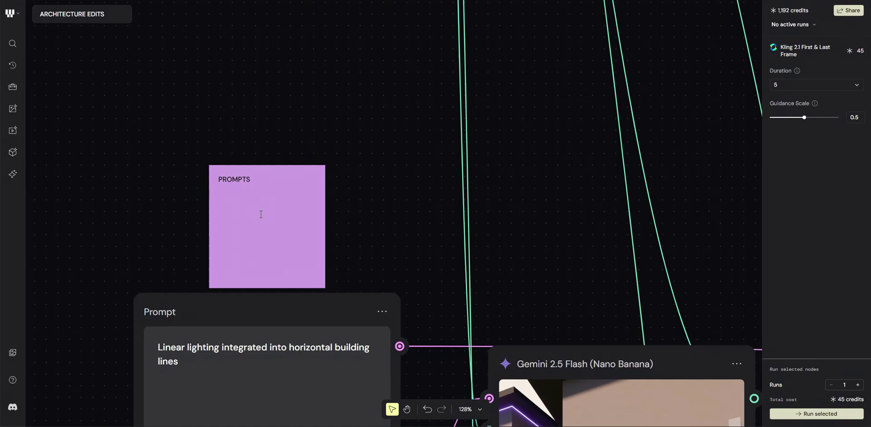
{"action": "scroll", "coordinate": [356, 206], "scroll_direction": "down", "scroll_amount": 2}
{"action": "scroll", "coordinate": [356, 206], "scroll_direction": "right", "scroll_amount": 2}
{"action": "scroll", "coordinate": [375, 247], "scroll_direction": "down", "scroll_amount": 3}
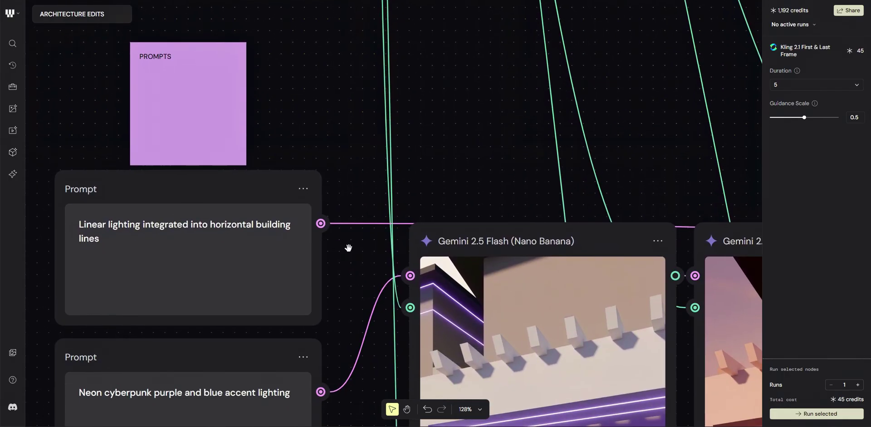
Pan across the Gemini 2.5 Flash outputs: purple neon, sunset, blue-hour twilight and linear strip lighting.
{"action": "mouse_move", "coordinate": [340, 197]}
{"action": "left_mouse_down"}
{"action": "mouse_move", "coordinate": [301, 88]}
{"action": "mouse_move", "coordinate": [246, 30]}
{"action": "mouse_move", "coordinate": [227, 24]}
{"action": "left_mouse_up"}
{"action": "scroll", "coordinate": [267, 68], "scroll_direction": "right", "scroll_amount": 2}
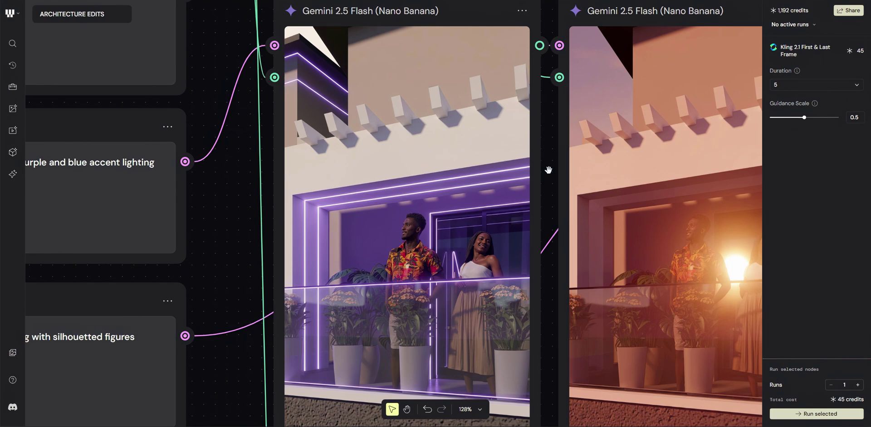
{"action": "mouse_move", "coordinate": [548, 170]}
{"action": "left_mouse_down"}
{"action": "mouse_move", "coordinate": [275, 138]}
{"action": "mouse_move", "coordinate": [49, 154]}
{"action": "left_mouse_up"}
{"action": "mouse_move", "coordinate": [644, 200]}
{"action": "left_mouse_down"}
{"action": "mouse_move", "coordinate": [443, 191]}
{"action": "mouse_move", "coordinate": [367, 194]}
{"action": "mouse_move", "coordinate": [337, 208]}
{"action": "left_mouse_up"}
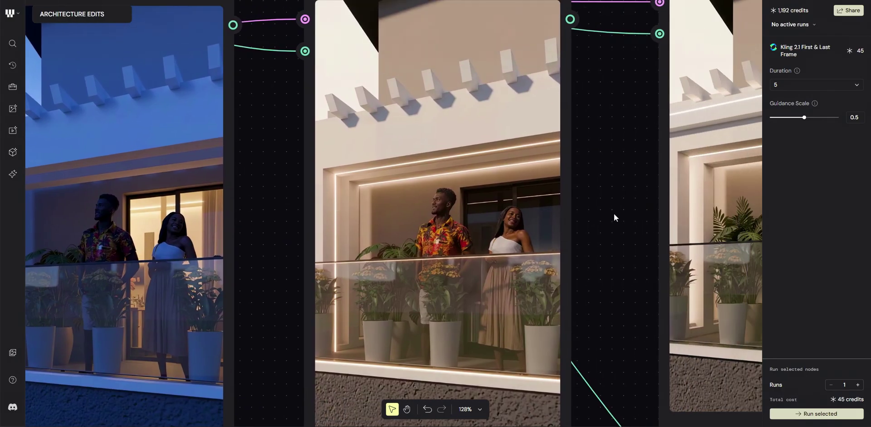
{"action": "left_click_drag", "start_coordinate": [614, 218], "coordinate": [385, 209]}
Zoom to the lower Gemini row showing steel-mesh railing, brick wall and wrought-iron variations.
{"action": "scroll", "coordinate": [385, 209], "scroll_direction": "down", "scroll_amount": 5}
{"action": "scroll", "coordinate": [448, 218], "scroll_direction": "down", "scroll_amount": 5}
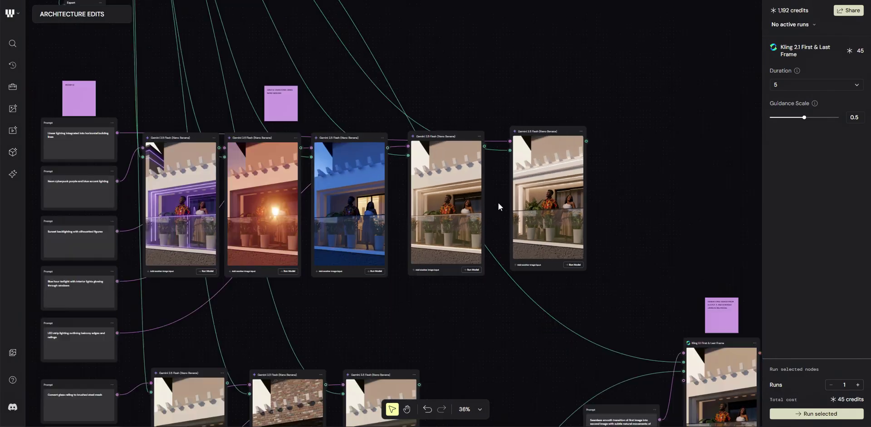
{"action": "scroll", "coordinate": [219, 240], "scroll_direction": "up", "scroll_amount": 5}
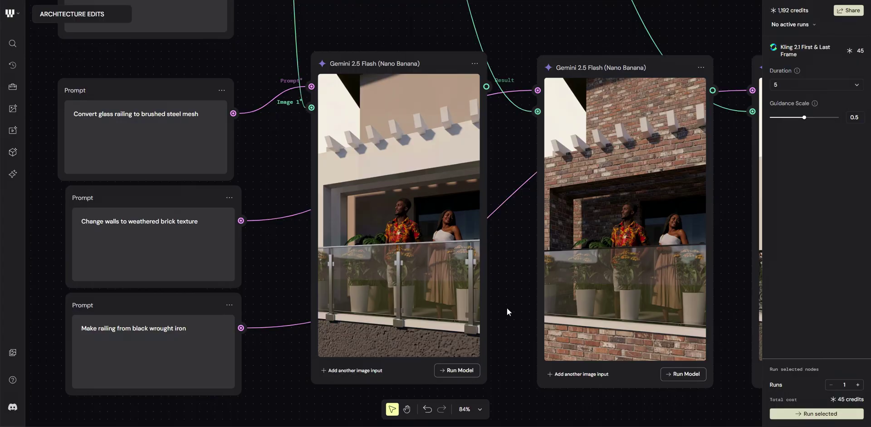
{"action": "mouse_move", "coordinate": [507, 308]}
{"action": "left_mouse_down"}
{"action": "mouse_move", "coordinate": [322, 287]}
{"action": "mouse_move", "coordinate": [252, 292]}
{"action": "left_mouse_up"}
Zoom out and pan, then zoom in on the Kling 2.1 First & Last Frame node and note.
{"action": "scroll", "coordinate": [267, 301], "scroll_direction": "down", "scroll_amount": 5}
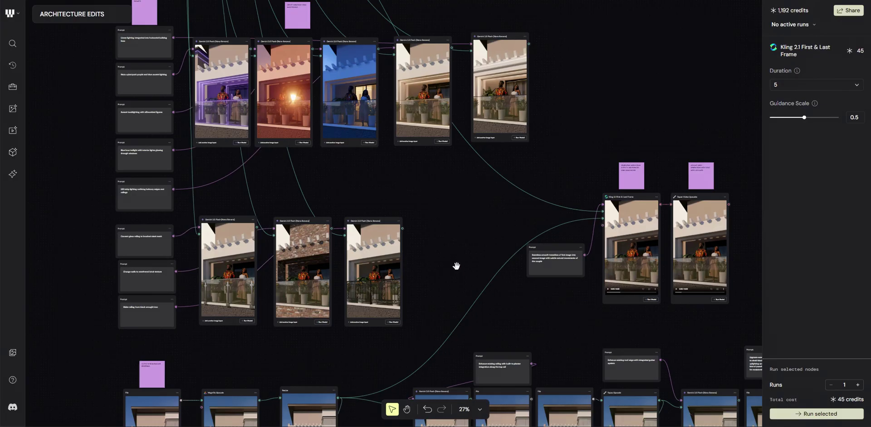
{"action": "left_click_drag", "start_coordinate": [455, 264], "coordinate": [329, 293]}
{"action": "scroll", "coordinate": [497, 200], "scroll_direction": "up", "scroll_amount": 3}
{"action": "scroll", "coordinate": [497, 199], "scroll_direction": "up", "scroll_amount": 2}
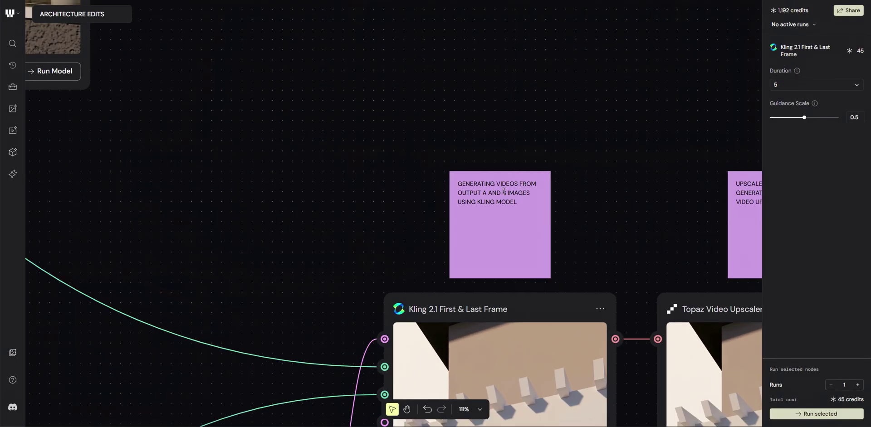
Zoom onto the 'Output B from Enscape rendering' note and centre the 2160×3840 resized facade image.
{"action": "scroll", "coordinate": [497, 200], "scroll_direction": "up", "scroll_amount": 2}
{"action": "scroll", "coordinate": [514, 194], "scroll_direction": "down", "scroll_amount": 8}
{"action": "scroll", "coordinate": [513, 194], "scroll_direction": "down", "scroll_amount": 2}
{"action": "scroll", "coordinate": [224, 322], "scroll_direction": "up", "scroll_amount": 10}
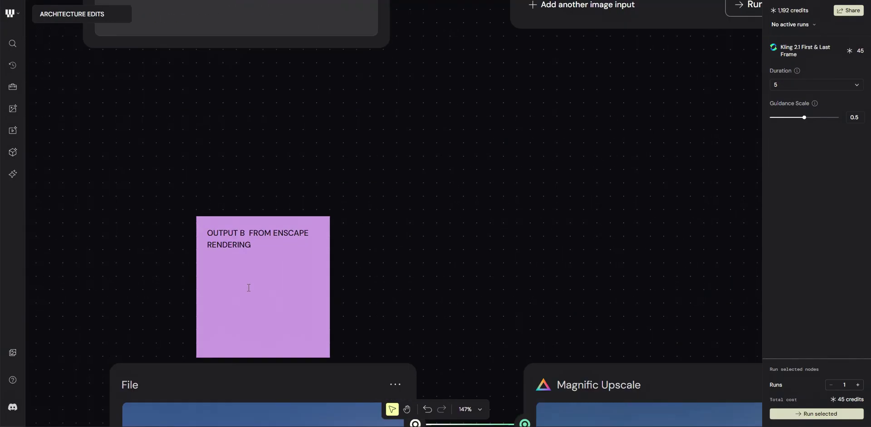
{"action": "scroll", "coordinate": [248, 288], "scroll_direction": "down", "scroll_amount": 5}
{"action": "scroll", "coordinate": [332, 363], "scroll_direction": "up", "scroll_amount": 2}
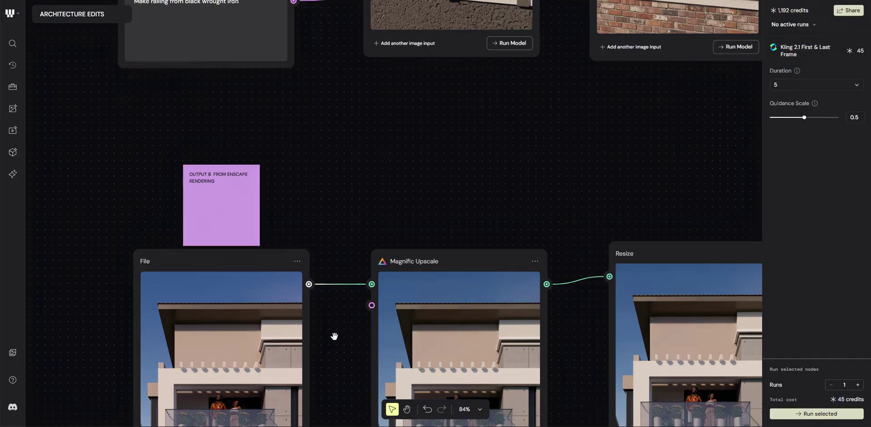
{"action": "scroll", "coordinate": [325, 202], "scroll_direction": "up", "scroll_amount": 1}
{"action": "scroll", "coordinate": [315, 254], "scroll_direction": "up", "scroll_amount": 1}
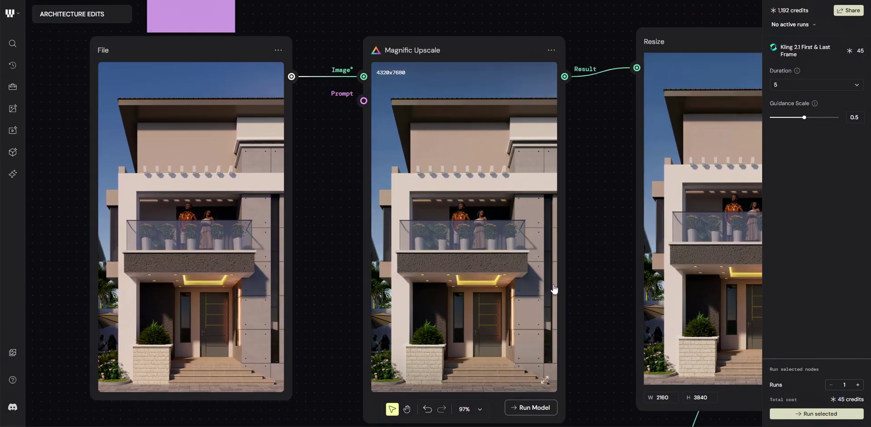
{"action": "scroll", "coordinate": [576, 279], "scroll_direction": "right", "scroll_amount": 2}
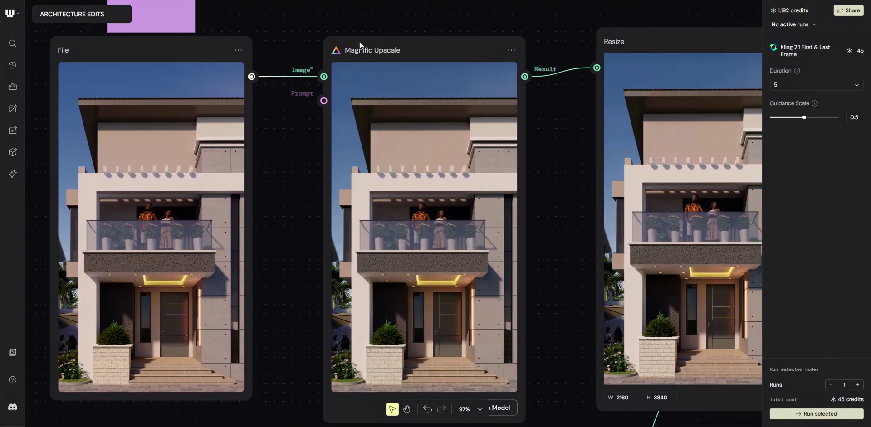
{"action": "left_click_drag", "start_coordinate": [554, 171], "coordinate": [527, 161]}
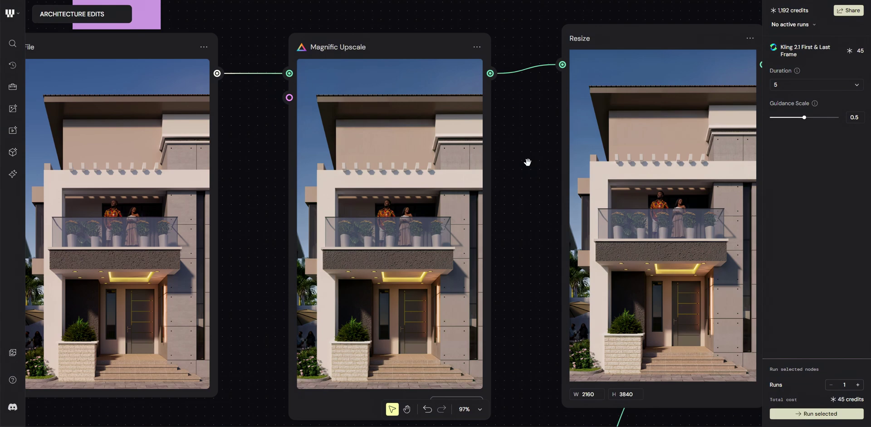
{"action": "mouse_move", "coordinate": [521, 308]}
{"action": "left_mouse_down"}
{"action": "mouse_move", "coordinate": [393, 299]}
{"action": "mouse_move", "coordinate": [314, 306]}
{"action": "left_mouse_up"}
Pan left across the greenery balcony variations and Topaz upscales to the large entrance-plant variation.
{"action": "scroll", "coordinate": [626, 299], "scroll_direction": "right", "scroll_amount": 5}
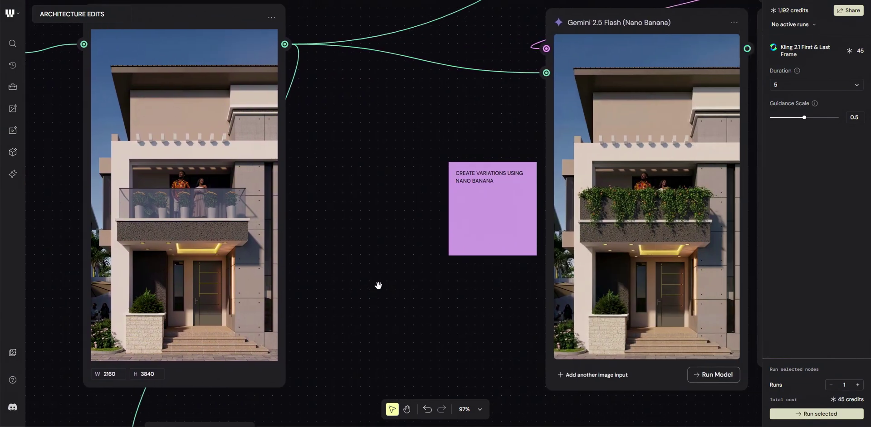
{"action": "scroll", "coordinate": [379, 285], "scroll_direction": "right", "scroll_amount": 1}
{"action": "scroll", "coordinate": [385, 262], "scroll_direction": "up", "scroll_amount": 2}
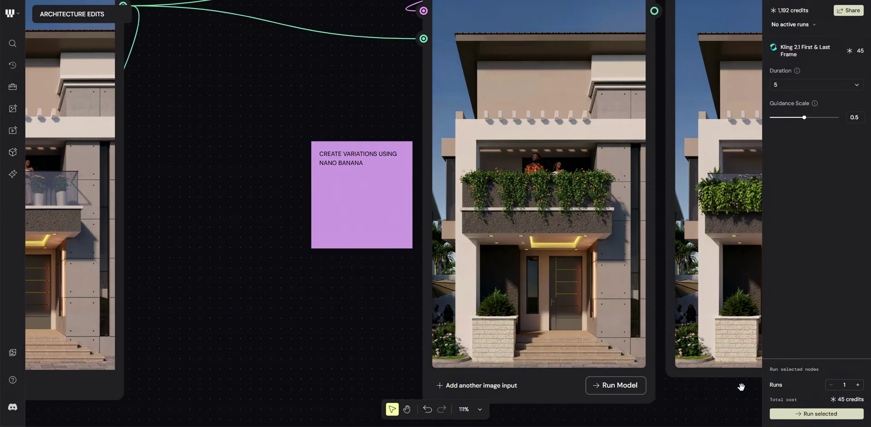
{"action": "mouse_move", "coordinate": [741, 387]}
{"action": "left_mouse_down"}
{"action": "mouse_move", "coordinate": [585, 401]}
{"action": "mouse_move", "coordinate": [291, 390]}
{"action": "mouse_move", "coordinate": [170, 403]}
{"action": "left_mouse_up"}
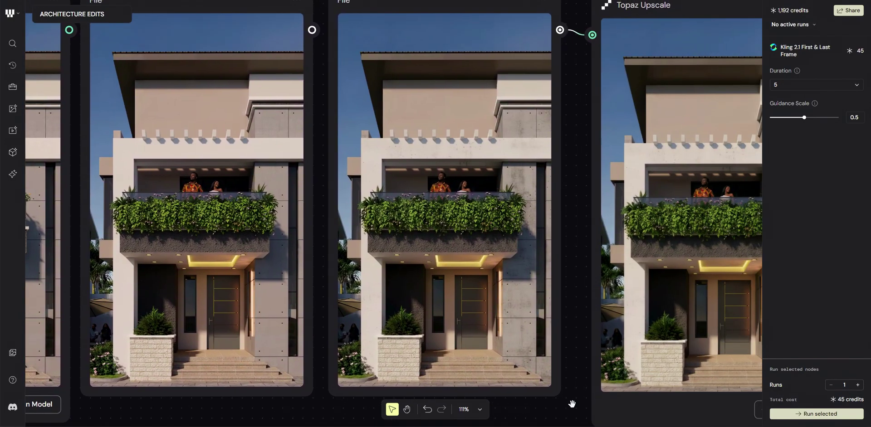
{"action": "left_click_drag", "start_coordinate": [572, 403], "coordinate": [335, 408]}
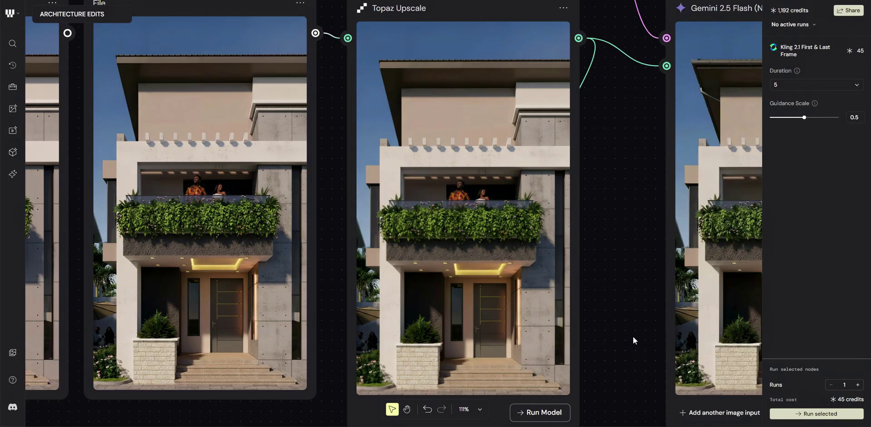
{"action": "mouse_move", "coordinate": [632, 337]}
{"action": "left_mouse_down"}
{"action": "mouse_move", "coordinate": [613, 326]}
{"action": "mouse_move", "coordinate": [346, 334]}
{"action": "left_mouse_up"}
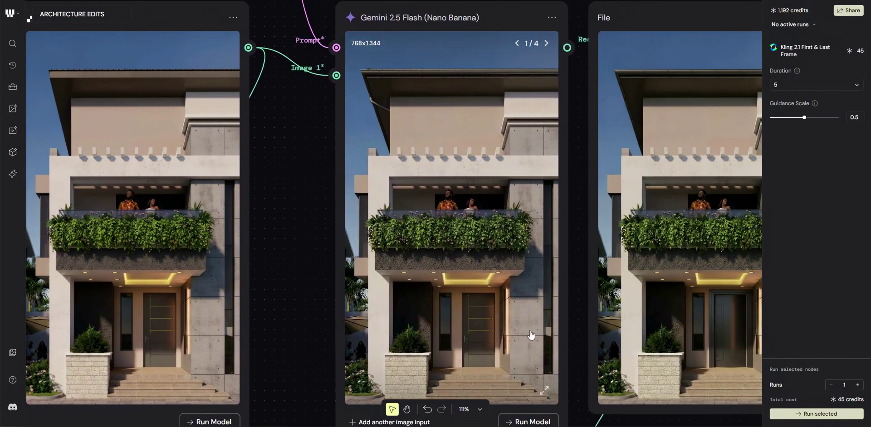
{"action": "left_click_drag", "start_coordinate": [576, 303], "coordinate": [375, 302]}
{"action": "left_click_drag", "start_coordinate": [639, 298], "coordinate": [389, 285]}
{"action": "mouse_move", "coordinate": [719, 374]}
{"action": "left_mouse_down"}
{"action": "mouse_move", "coordinate": [710, 356]}
{"action": "mouse_move", "coordinate": [648, 406]}
{"action": "mouse_move", "coordinate": [248, 411]}
{"action": "left_mouse_up"}
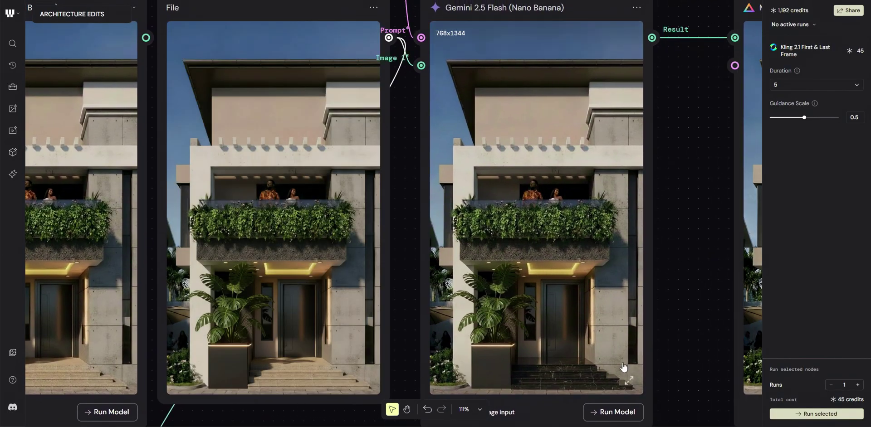
Pan to the blue-hour twilight Gemini result and zoom out to about 55%.
{"action": "mouse_move", "coordinate": [671, 349]}
{"action": "left_mouse_down"}
{"action": "mouse_move", "coordinate": [363, 340]}
{"action": "mouse_move", "coordinate": [175, 350]}
{"action": "left_mouse_up"}
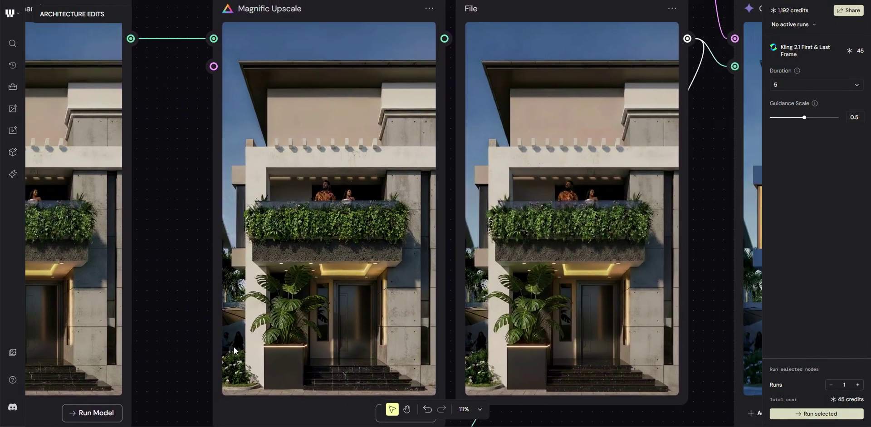
{"action": "mouse_move", "coordinate": [721, 259]}
{"action": "left_mouse_down"}
{"action": "mouse_move", "coordinate": [455, 259]}
{"action": "mouse_move", "coordinate": [347, 269]}
{"action": "mouse_move", "coordinate": [249, 254]}
{"action": "mouse_move", "coordinate": [168, 264]}
{"action": "left_mouse_up"}
{"action": "mouse_move", "coordinate": [303, 204]}
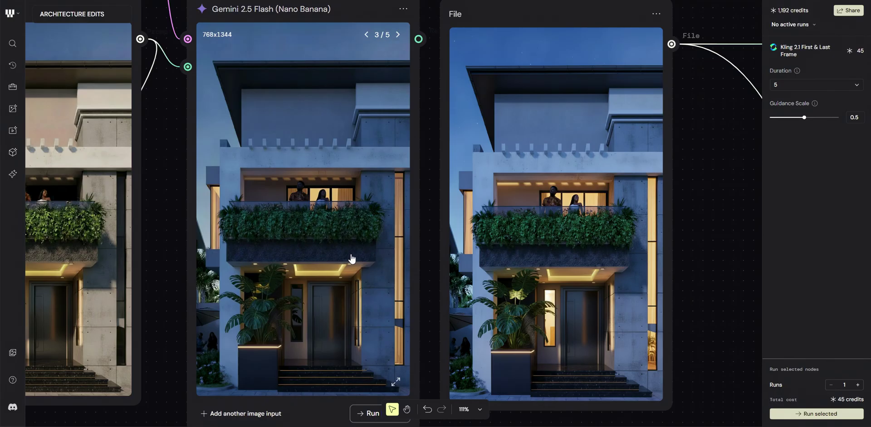
{"action": "scroll", "coordinate": [280, 281], "scroll_direction": "down", "scroll_amount": 5}
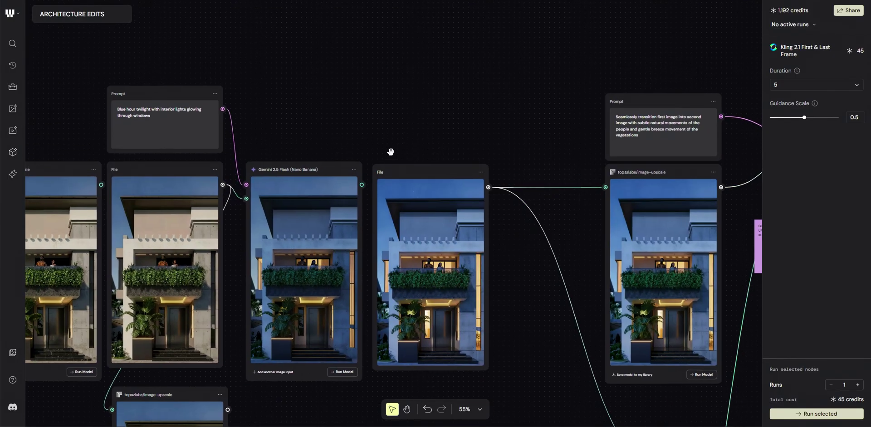
Zoom to the lower row of Gemini close-up variations beside the MORE NANO BANANA VARIATIONS note.
{"action": "scroll", "coordinate": [529, 241], "scroll_direction": "right", "scroll_amount": 5}
{"action": "scroll", "coordinate": [290, 226], "scroll_direction": "down", "scroll_amount": 2}
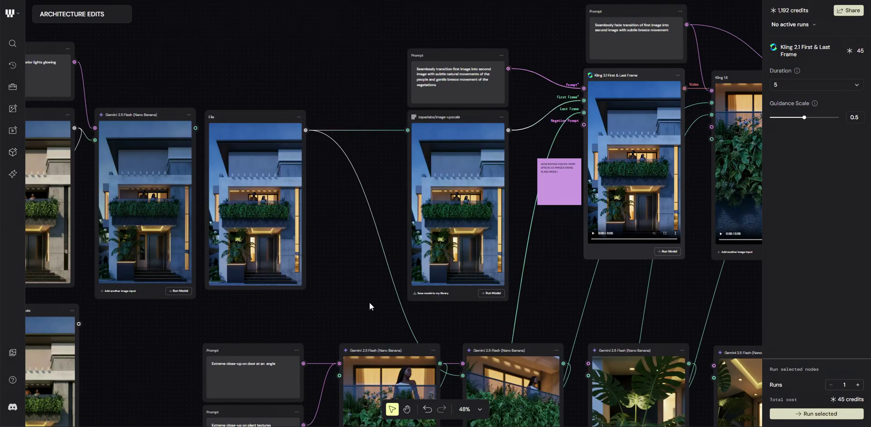
{"action": "left_click_drag", "start_coordinate": [369, 303], "coordinate": [361, 193]}
{"action": "scroll", "coordinate": [361, 192], "scroll_direction": "down", "scroll_amount": 3}
{"action": "scroll", "coordinate": [311, 332], "scroll_direction": "up", "scroll_amount": 2}
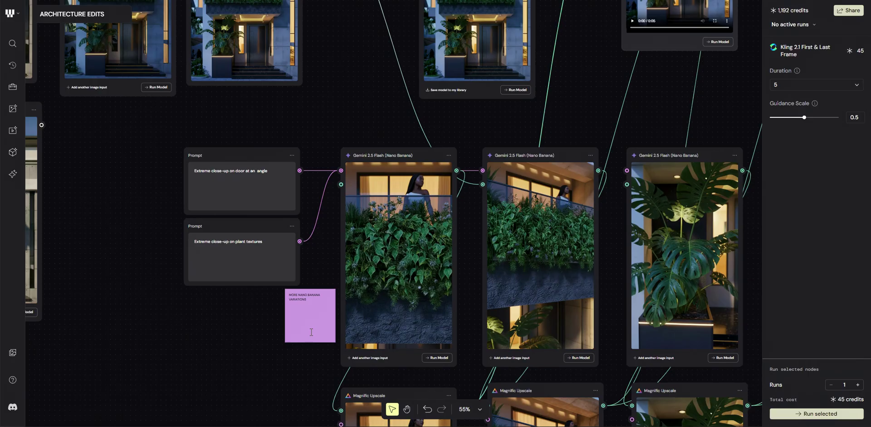
{"action": "scroll", "coordinate": [311, 332], "scroll_direction": "up", "scroll_amount": 5}
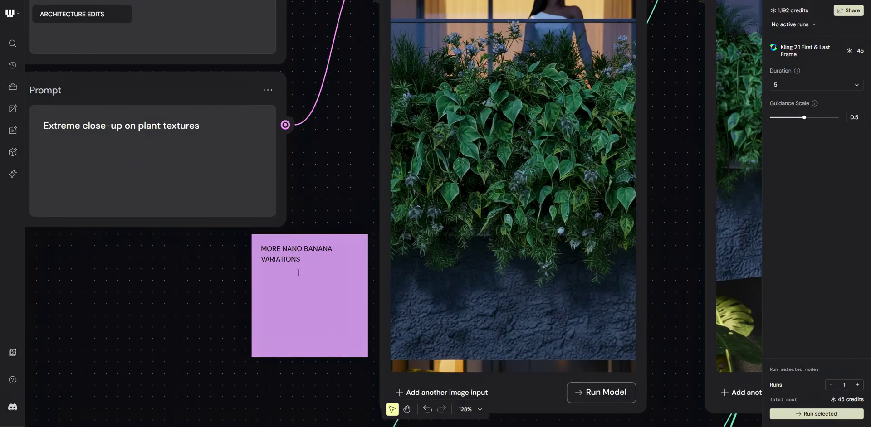
{"action": "scroll", "coordinate": [279, 264], "scroll_direction": "down", "scroll_amount": 5}
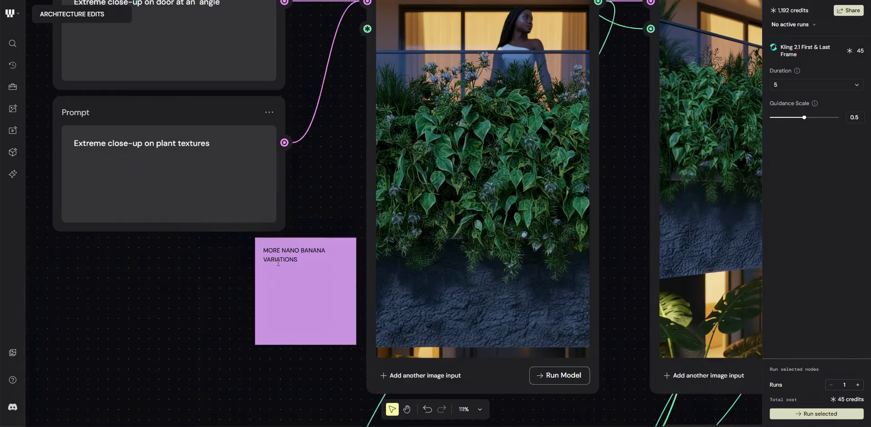
Pan across the close-up prompts and their variations to the monstera close-up.
{"action": "left_click_drag", "start_coordinate": [278, 312], "coordinate": [242, 308]}
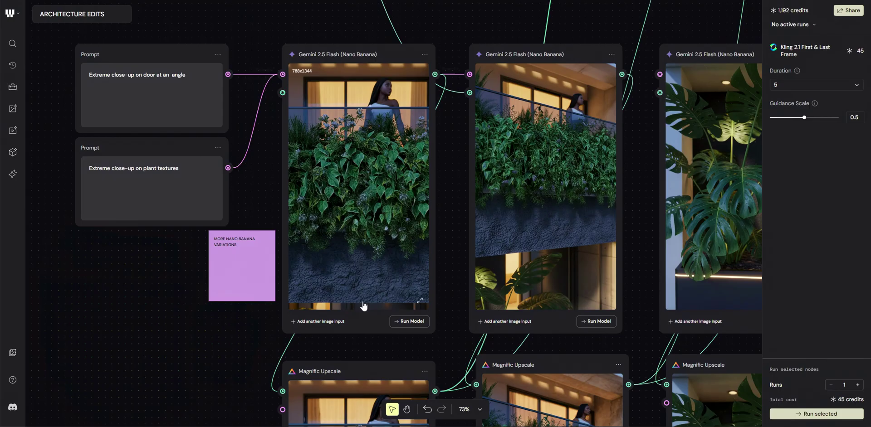
{"action": "scroll", "coordinate": [647, 214], "scroll_direction": "up", "scroll_amount": 2}
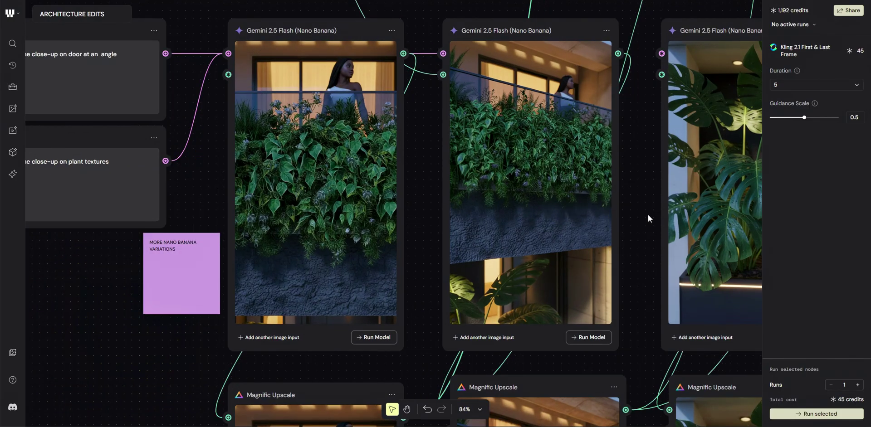
{"action": "left_click_drag", "start_coordinate": [642, 216], "coordinate": [590, 227]}
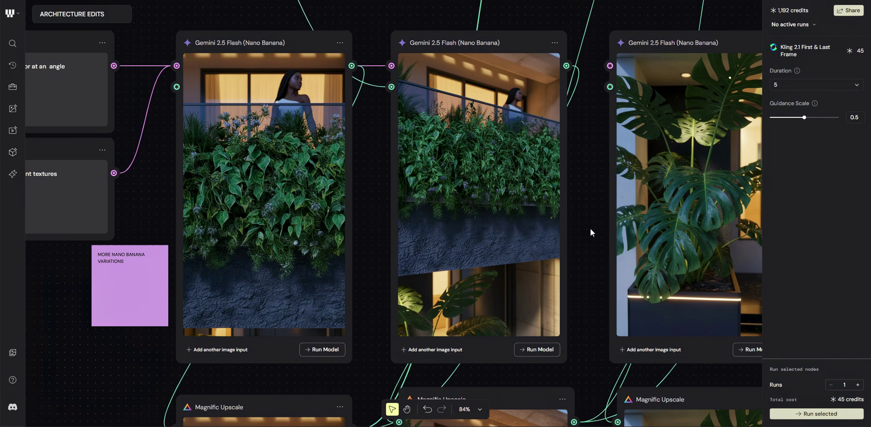
{"action": "mouse_move", "coordinate": [660, 247]}
{"action": "left_mouse_down"}
{"action": "mouse_move", "coordinate": [347, 265]}
{"action": "mouse_move", "coordinate": [413, 270]}
{"action": "left_mouse_up"}
Zoom to 111% on the balcony, monstera and stairway Magnific upscales, then out to 42%.
{"action": "scroll", "coordinate": [529, 252], "scroll_direction": "down", "scroll_amount": 3}
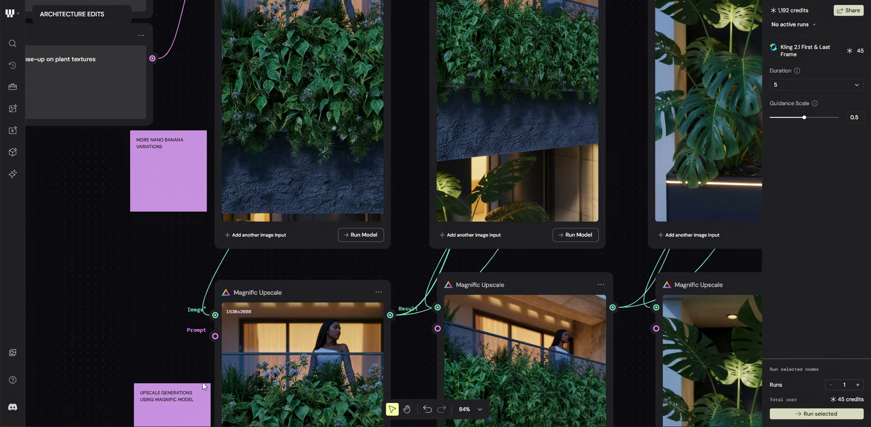
{"action": "scroll", "coordinate": [202, 382], "scroll_direction": "down", "scroll_amount": 5}
{"action": "scroll", "coordinate": [220, 267], "scroll_direction": "down", "scroll_amount": 5}
{"action": "scroll", "coordinate": [206, 201], "scroll_direction": "up", "scroll_amount": 3}
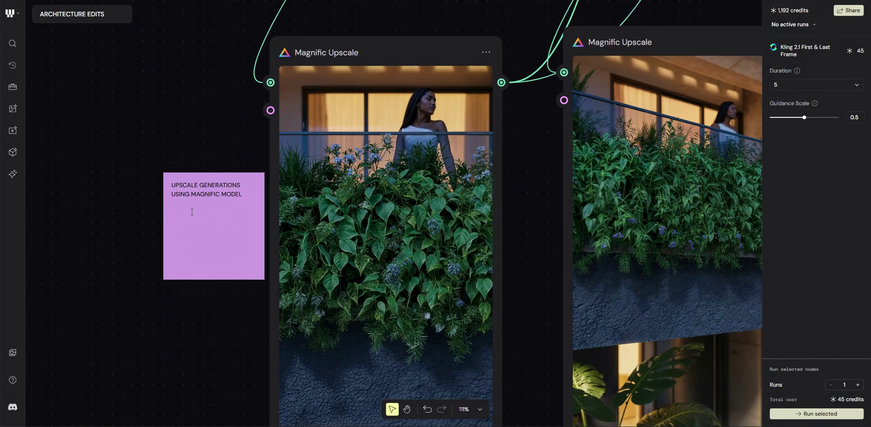
{"action": "left_click_drag", "start_coordinate": [534, 346], "coordinate": [276, 329]}
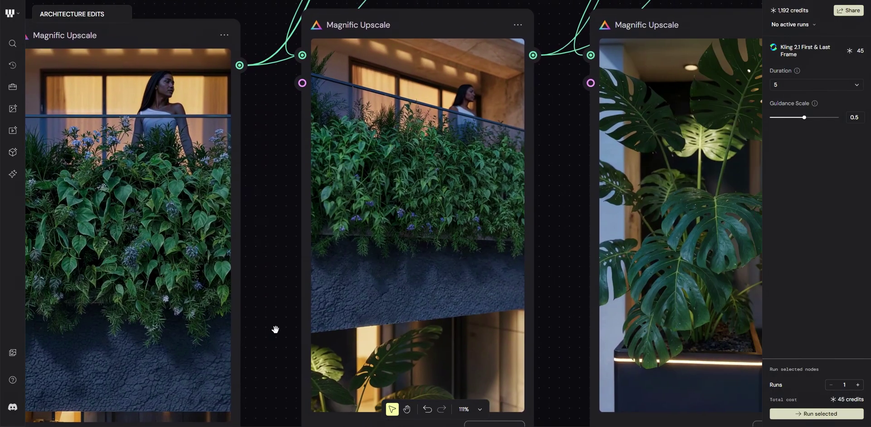
{"action": "left_click_drag", "start_coordinate": [725, 333], "coordinate": [618, 332]}
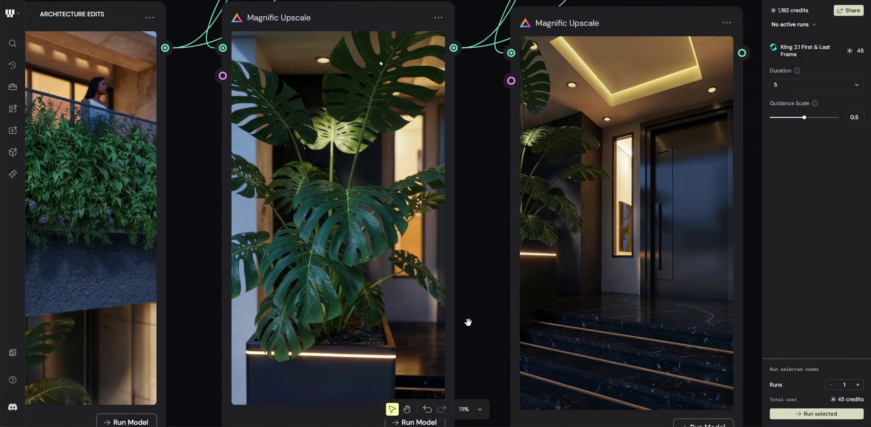
{"action": "mouse_move", "coordinate": [731, 333]}
{"action": "left_mouse_down"}
{"action": "mouse_move", "coordinate": [295, 320]}
{"action": "mouse_move", "coordinate": [501, 328]}
{"action": "left_mouse_up"}
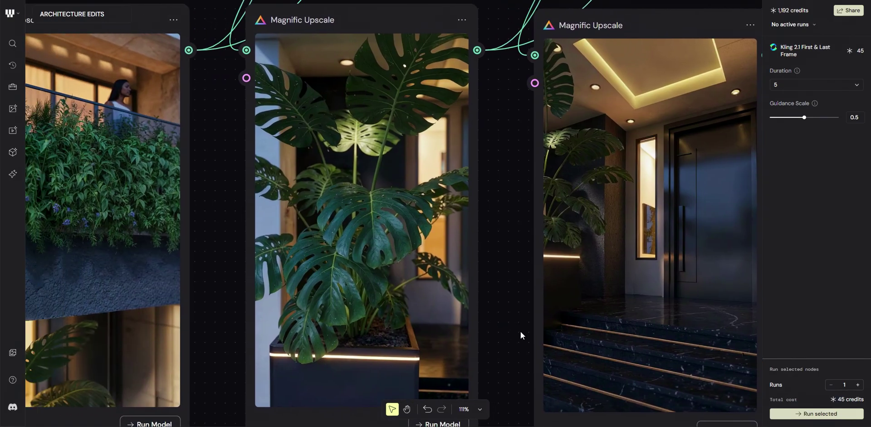
{"action": "scroll", "coordinate": [520, 332], "scroll_direction": "down", "scroll_amount": 5}
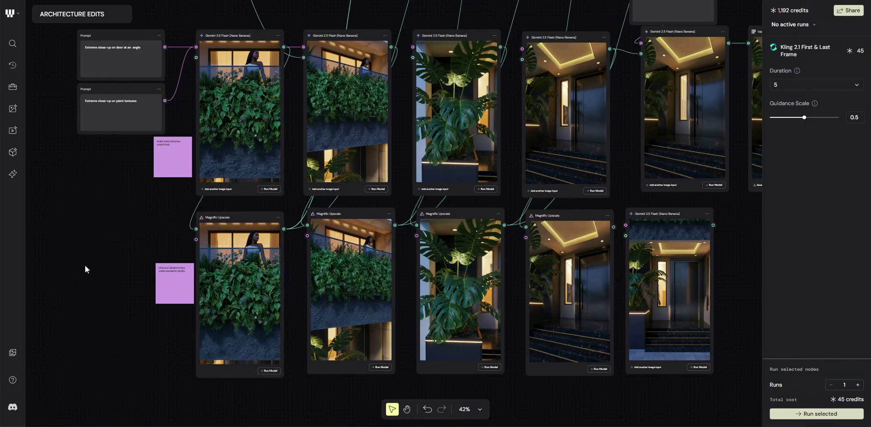
Zoom out to 21%, then back in on the Kling note and Kling 2.1/1.6 nodes.
{"action": "scroll", "coordinate": [136, 242], "scroll_direction": "down", "scroll_amount": 3}
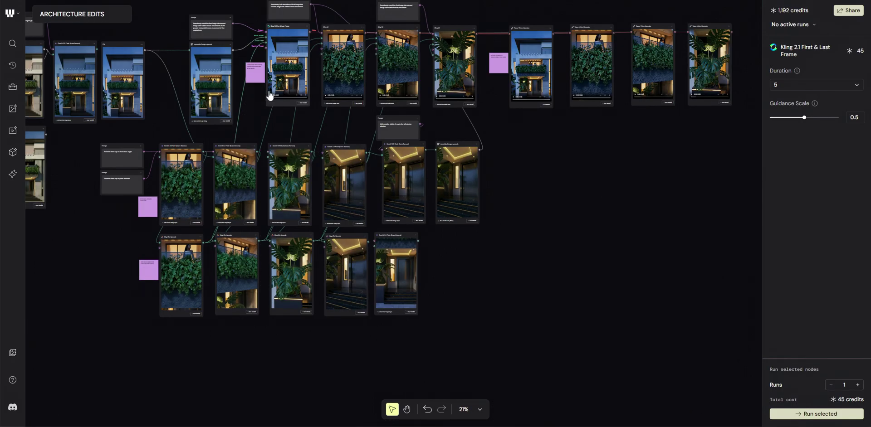
{"action": "scroll", "coordinate": [270, 95], "scroll_direction": "up", "scroll_amount": 5}
{"action": "scroll", "coordinate": [259, 190], "scroll_direction": "up", "scroll_amount": 3}
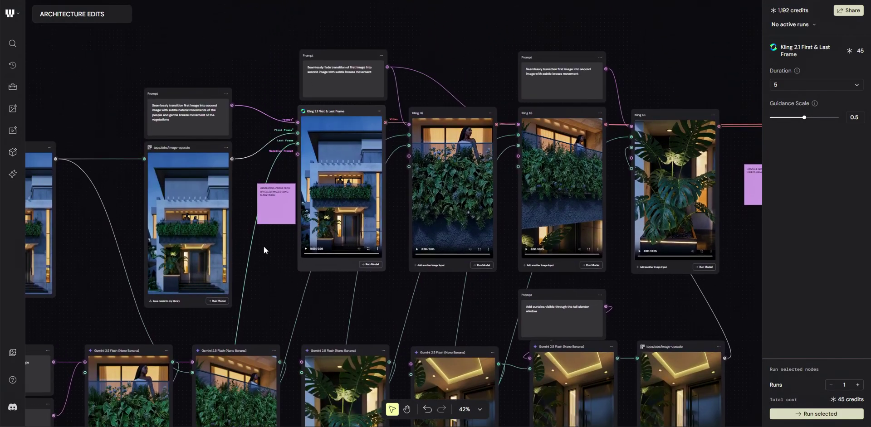
{"action": "scroll", "coordinate": [271, 189], "scroll_direction": "up", "scroll_amount": 3}
{"action": "scroll", "coordinate": [271, 192], "scroll_direction": "up", "scroll_amount": 3}
{"action": "scroll", "coordinate": [271, 195], "scroll_direction": "up", "scroll_amount": 1}
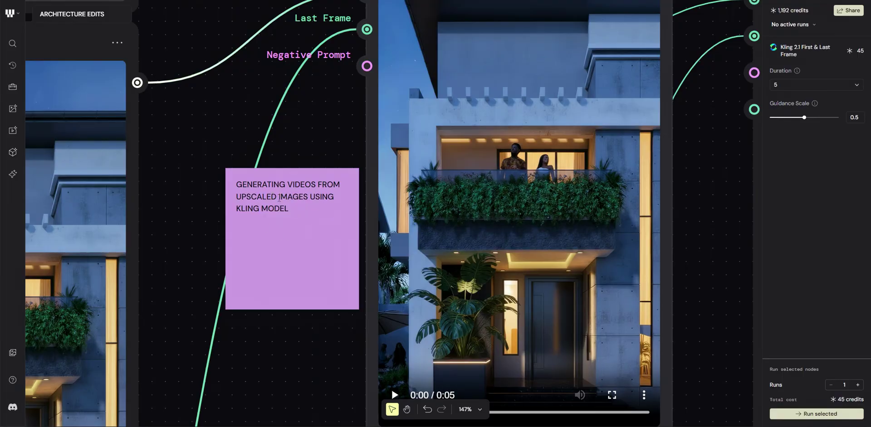
{"action": "scroll", "coordinate": [280, 231], "scroll_direction": "down", "scroll_amount": 2}
{"action": "scroll", "coordinate": [273, 240], "scroll_direction": "down", "scroll_amount": 1}
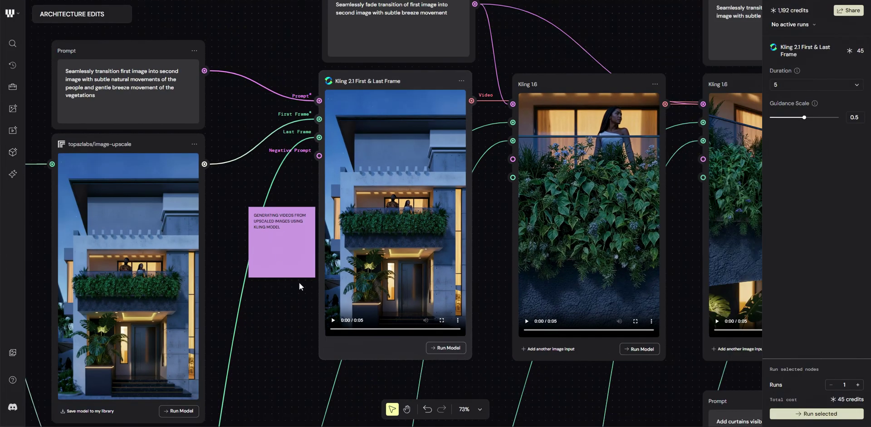
{"action": "scroll", "coordinate": [413, 272], "scroll_direction": "up", "scroll_amount": 2}
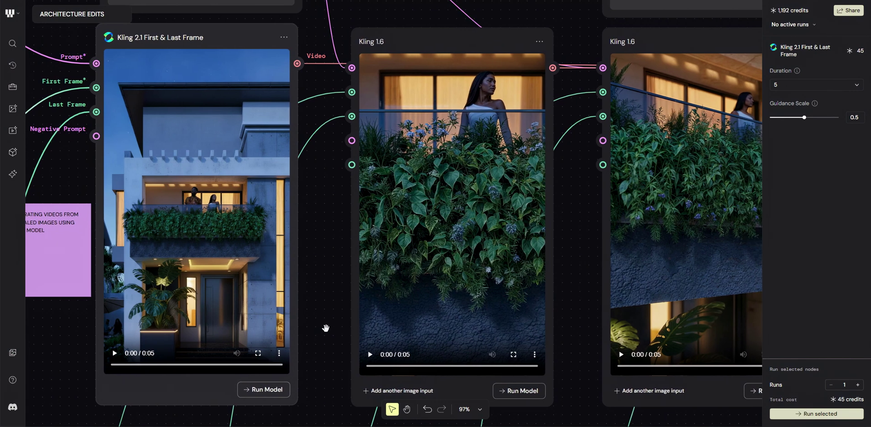
{"action": "left_click_drag", "start_coordinate": [325, 328], "coordinate": [277, 330]}
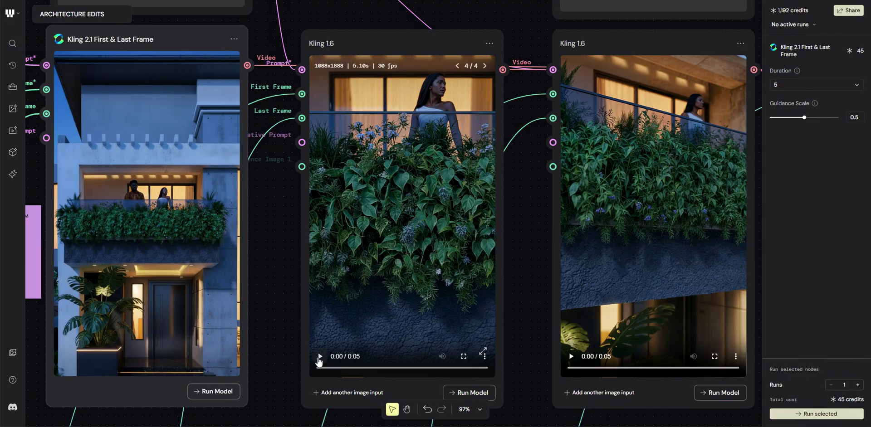
Play the middle and right Kling 1.6 balcony videos.
{"action": "left_click", "coordinate": [320, 357]}
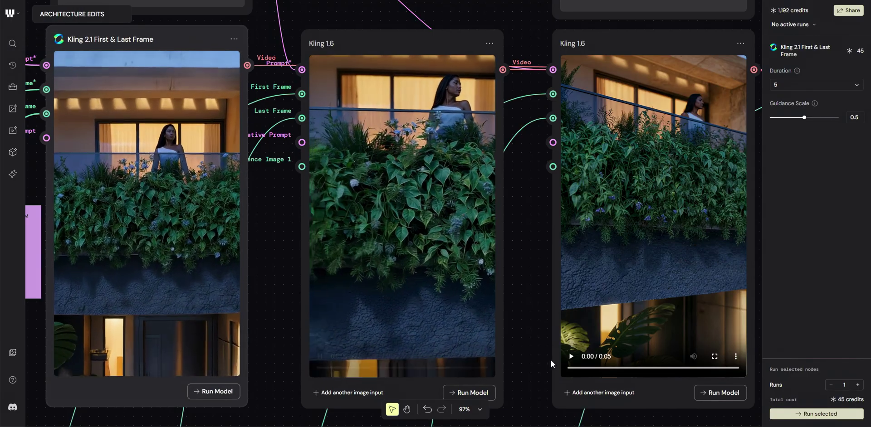
{"action": "left_click", "coordinate": [571, 357]}
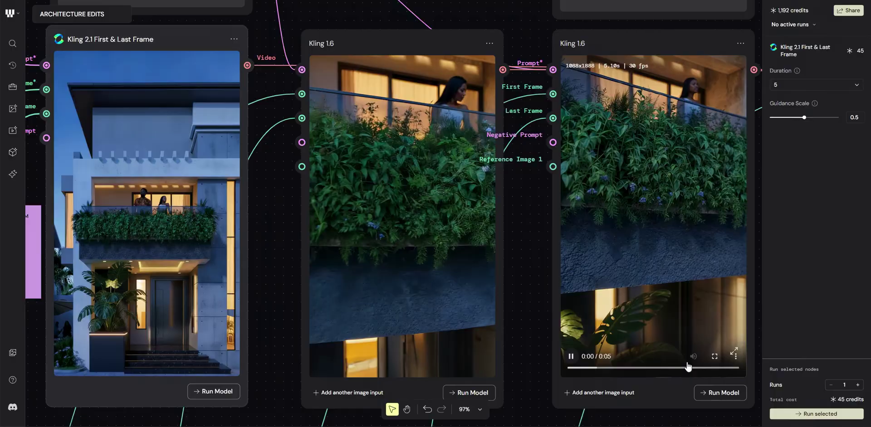